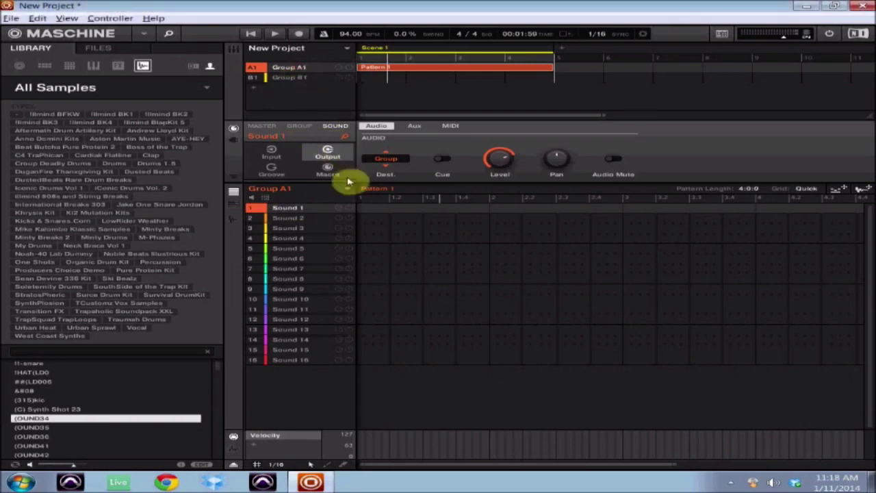
Show play_VST's pages and record the melody into Group A1's Pattern 1, then stop playback.
left_click(234, 139)
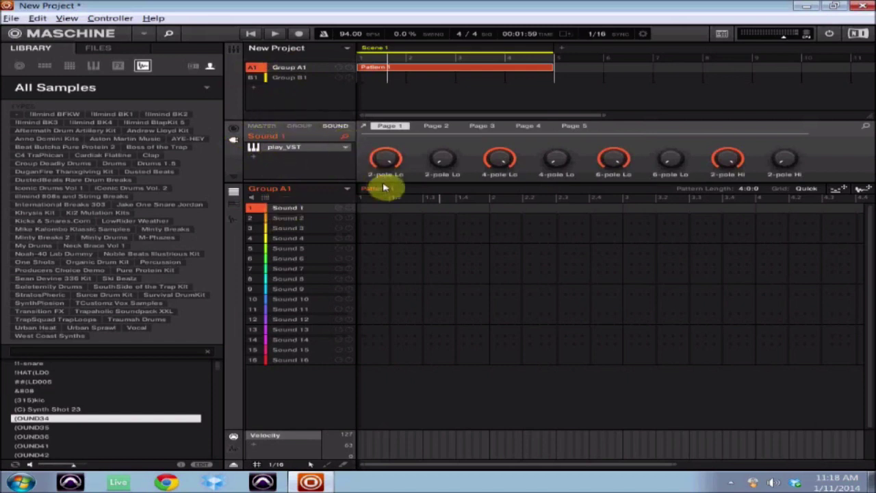
key("ctrl+r")
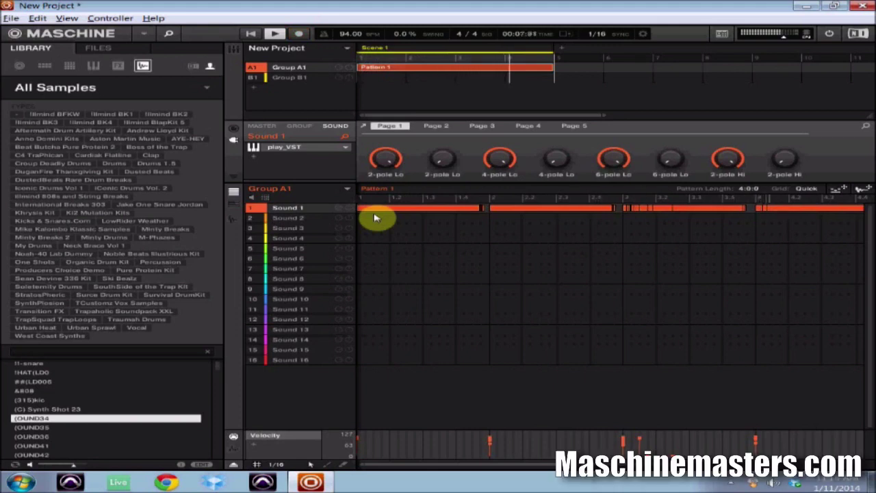
key("space")
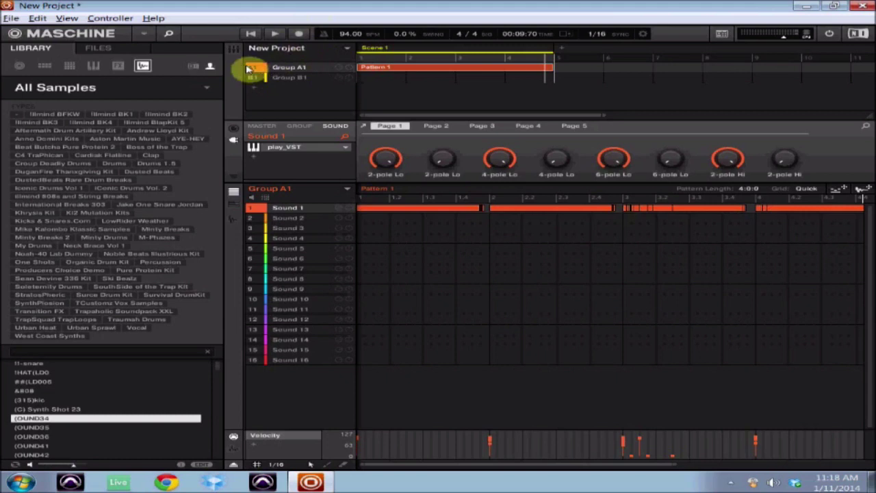
On Group B1, close the iZotope Stutter Edit window now loaded on Sound 1.
left_click(277, 79)
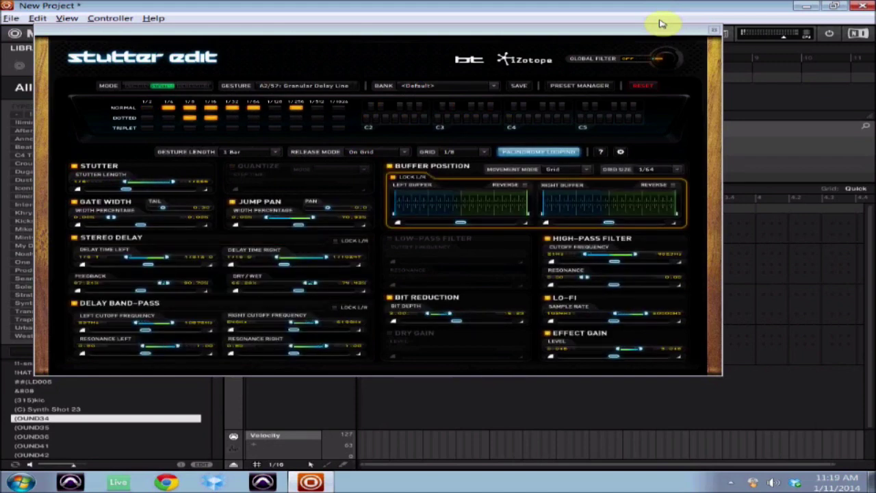
left_click(753, 58)
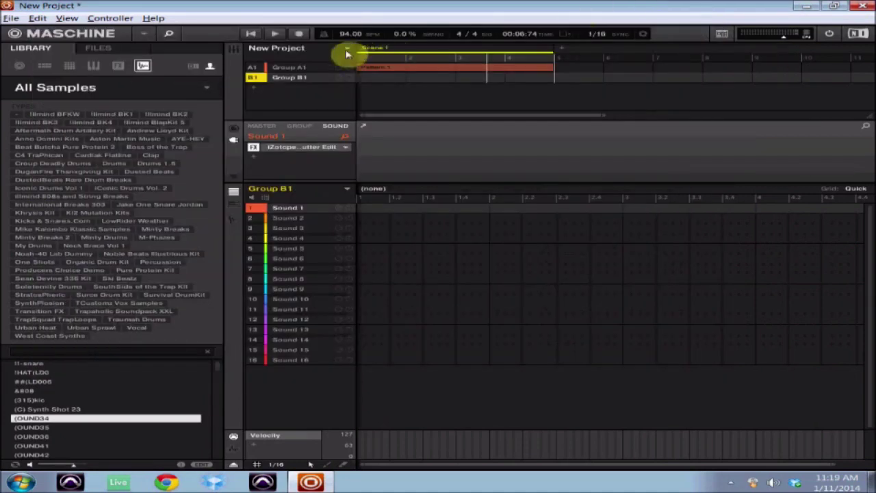
Inspect Group A1 Sound 1's output routing across Audio, Aux and MIDI tabs, then return to Group B1.
left_click(305, 69)
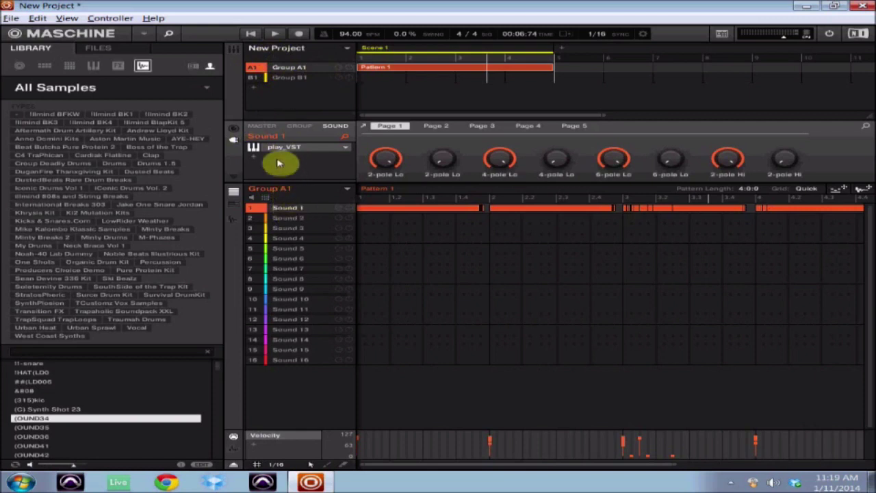
left_click(232, 130)
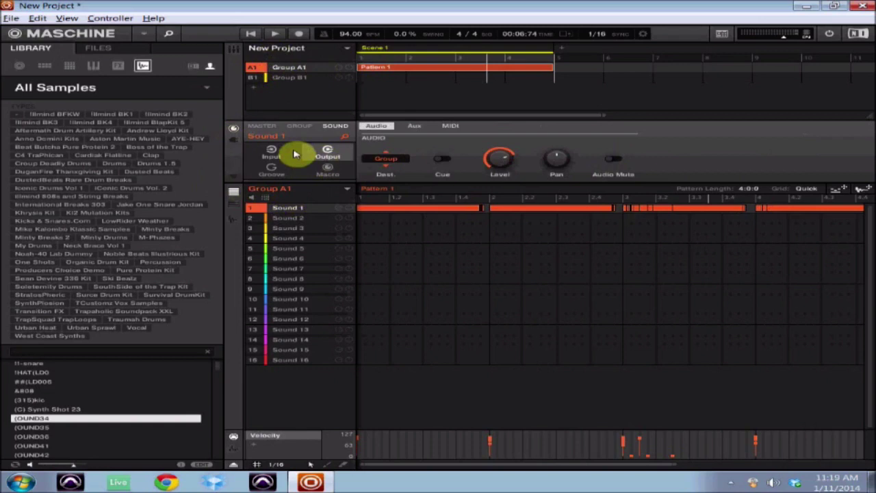
left_click(327, 152)
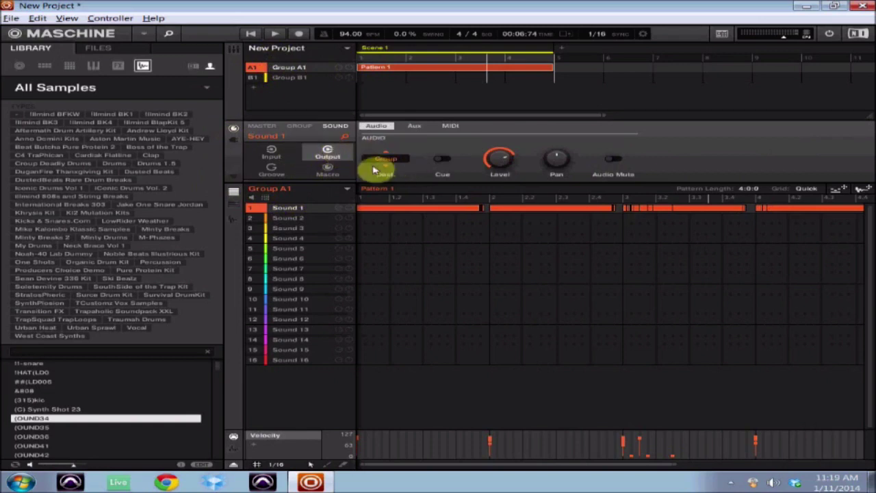
left_click(415, 126)
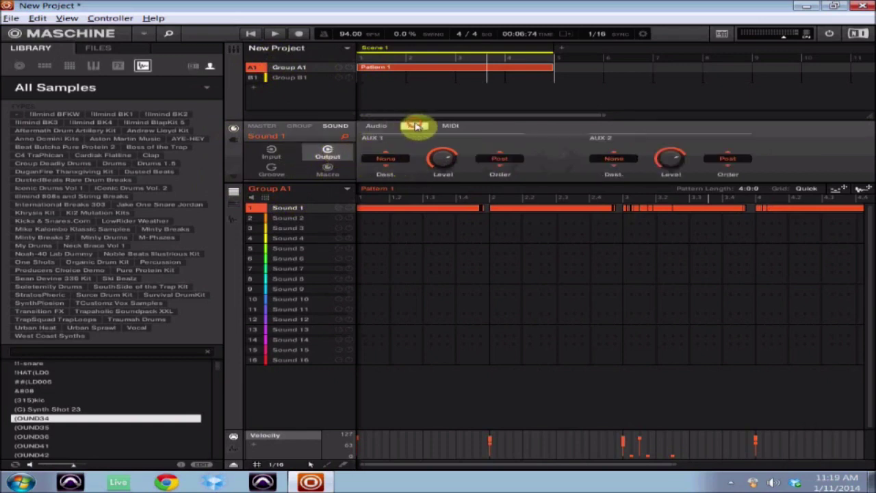
left_click(450, 126)
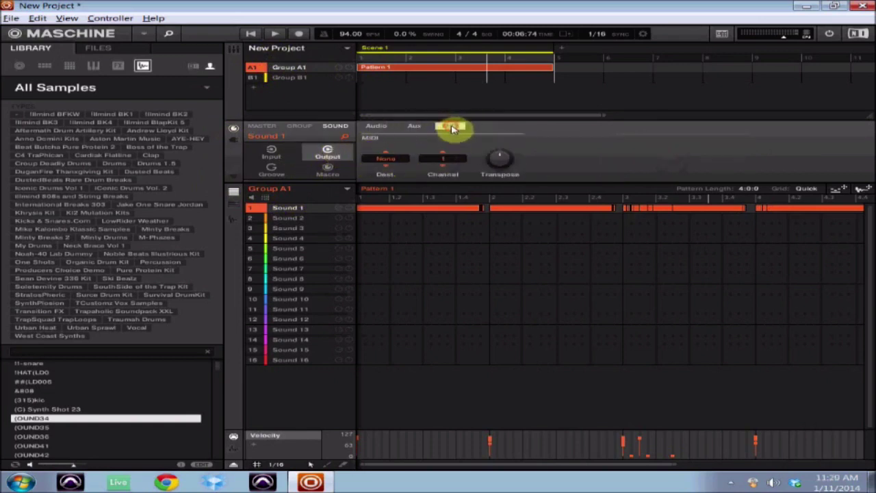
left_click(381, 127)
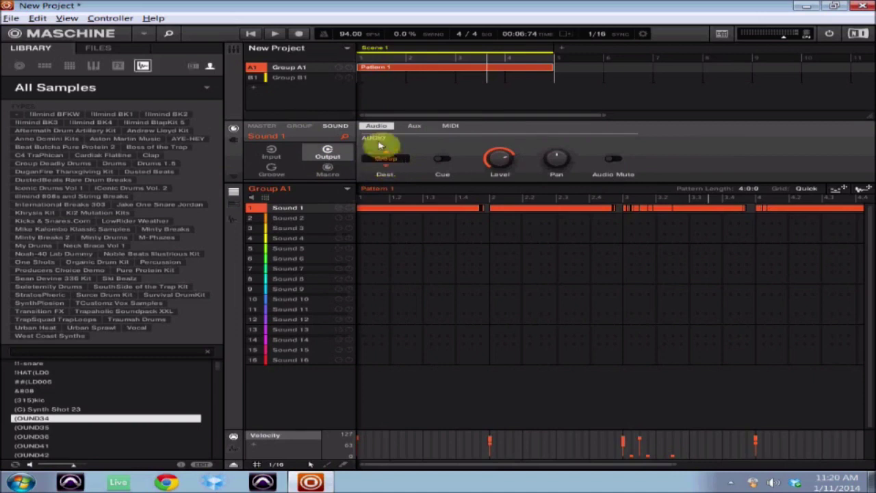
left_click(288, 78)
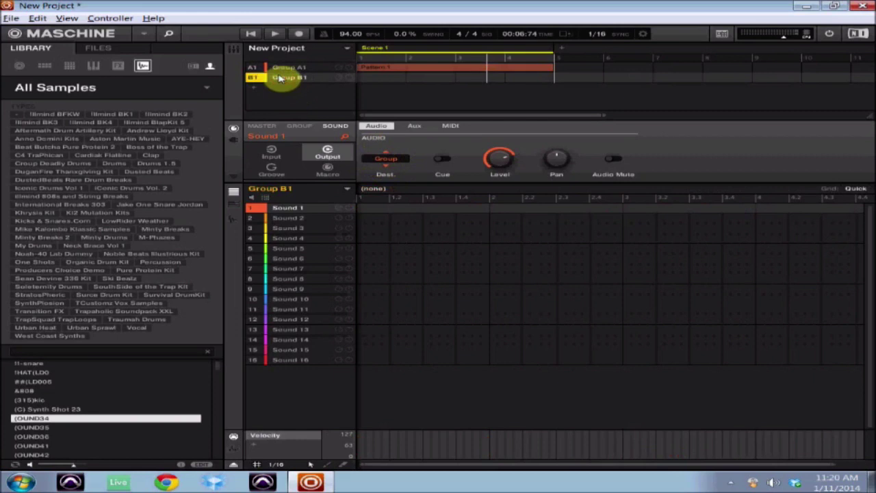
Set Group A1 Sound 1's audio Output Dest. to B1:S1 - Group B1: Sound 1, then show Group B1.
left_click(257, 212)
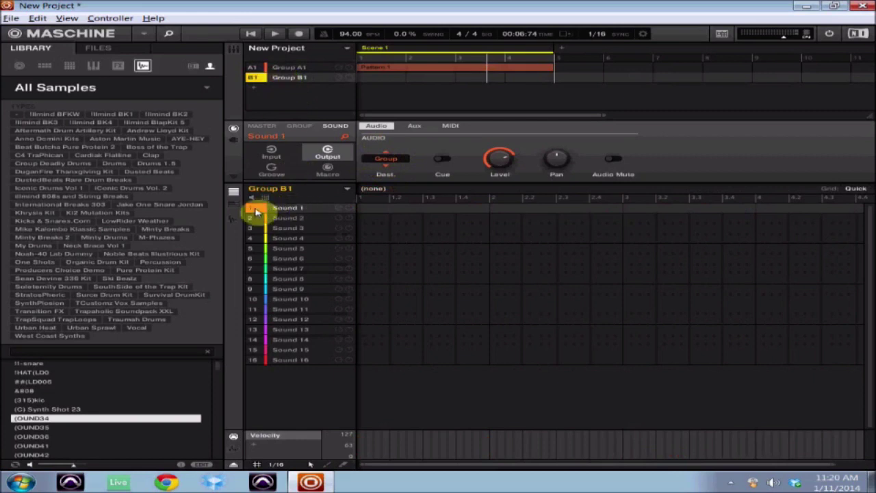
left_click(287, 68)
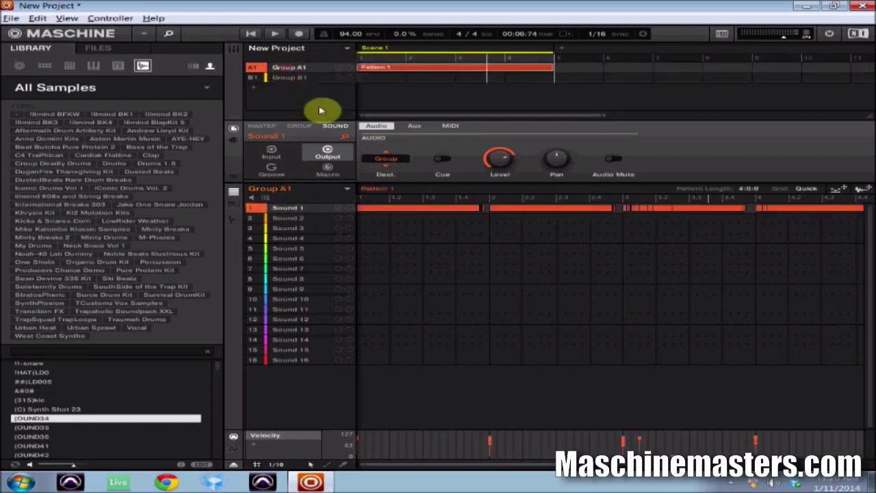
left_click(394, 159)
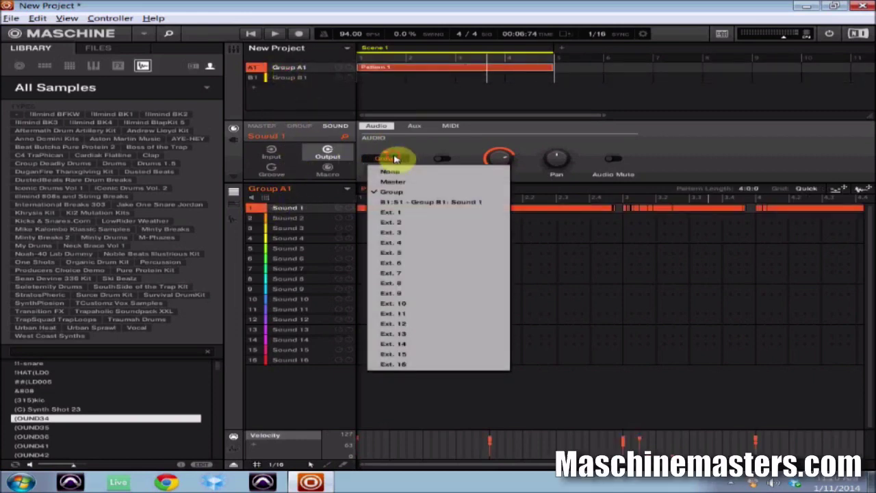
left_click(455, 203)
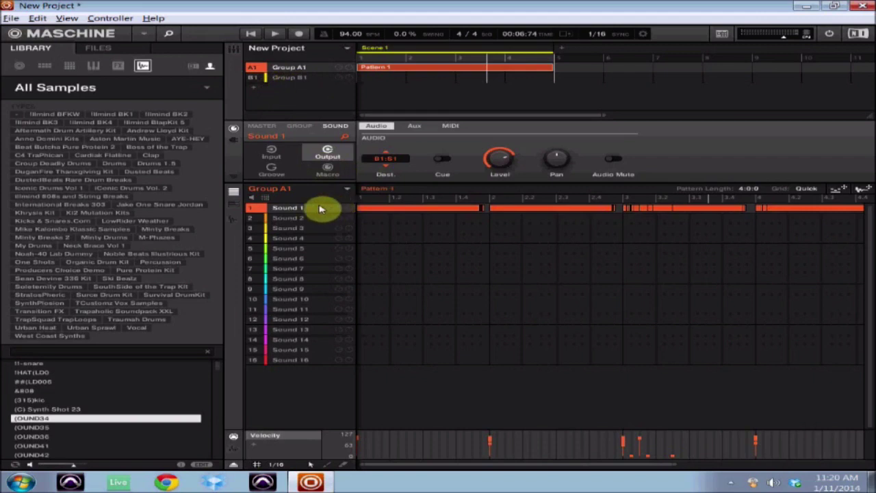
left_click(282, 76)
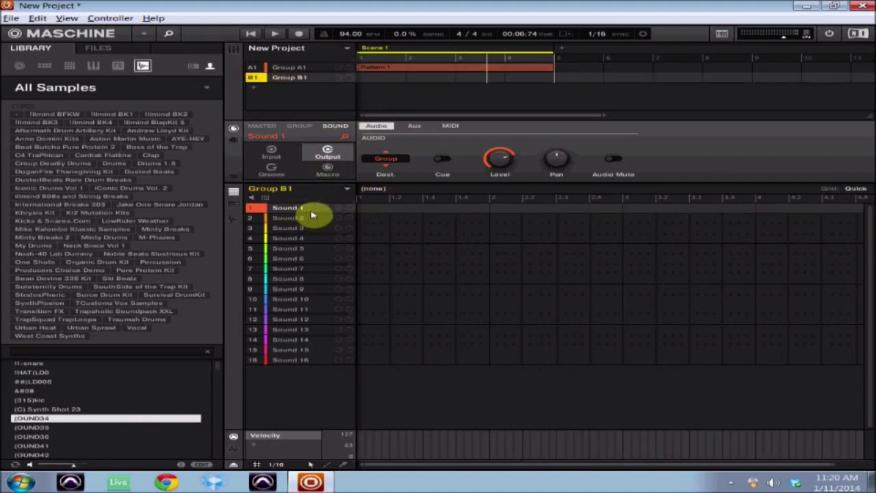
Bring up the iZotope Stutter Edit window on Group B1's Sound 1.
left_click(296, 169)
left_click(298, 169)
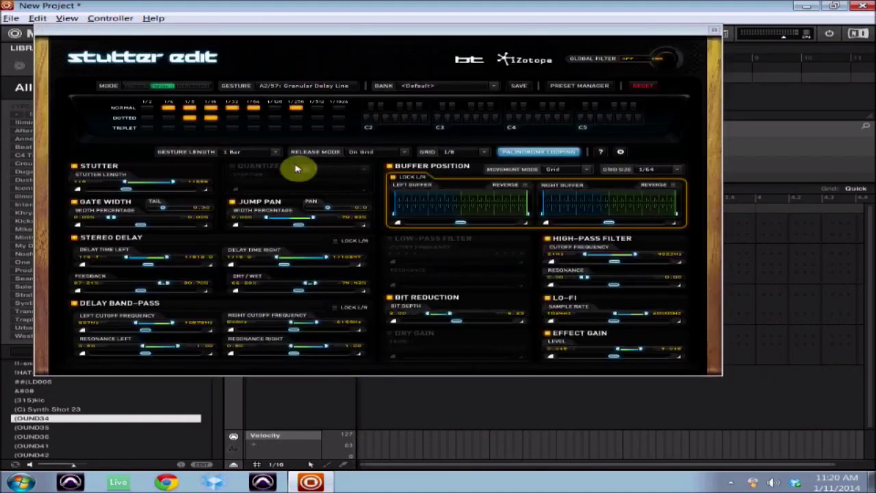
left_click(312, 90)
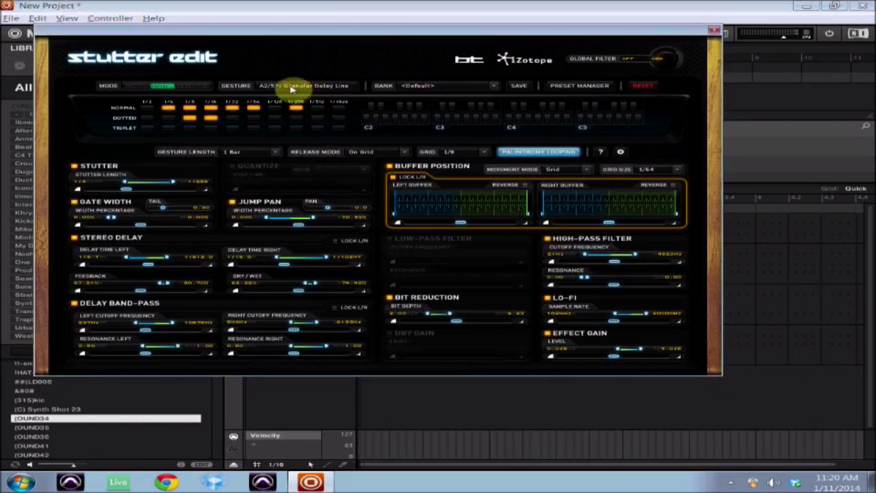
Load the Instruments > Voice [E2] bank and scroll the Gesture to the Fast 8th triplet sweep.
left_click(432, 86)
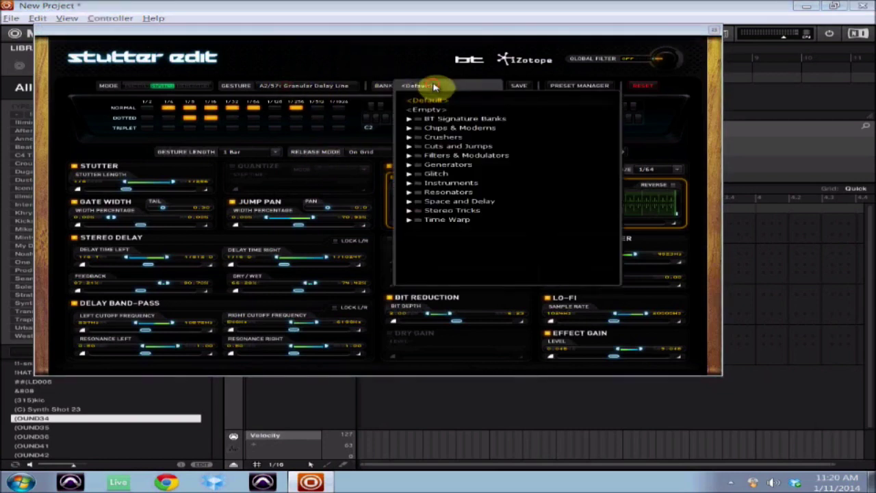
left_click(410, 183)
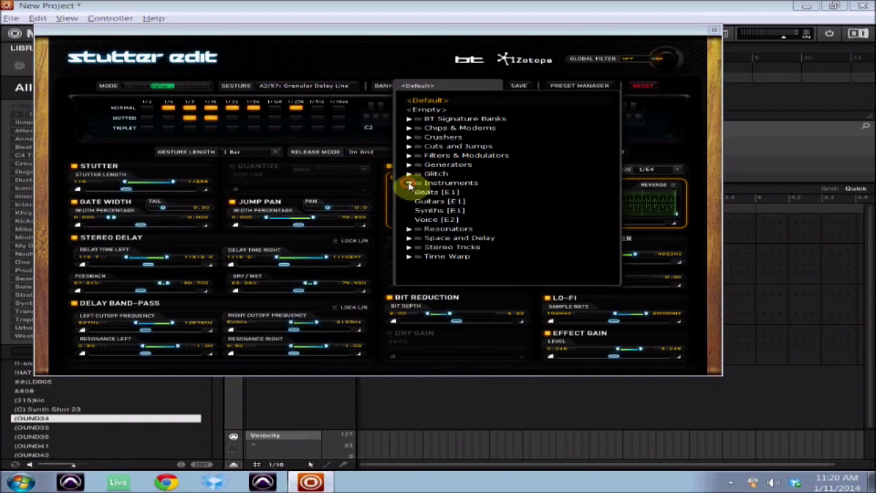
left_click(425, 220)
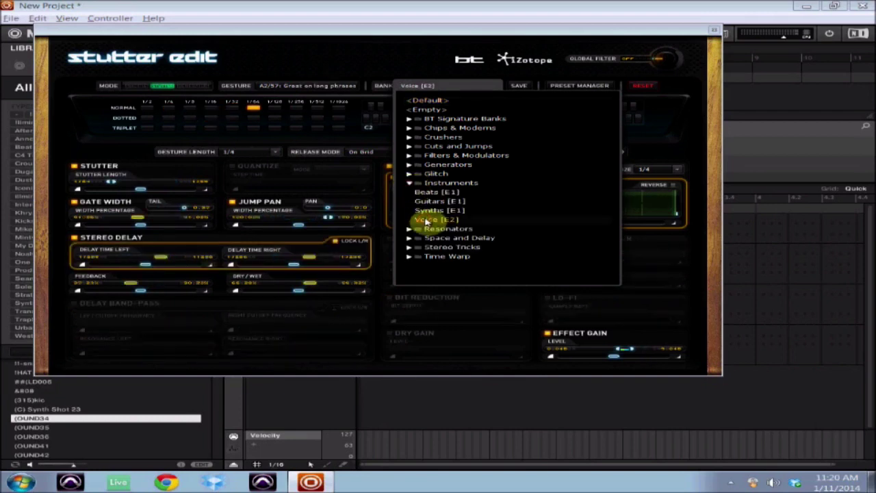
left_click(426, 221)
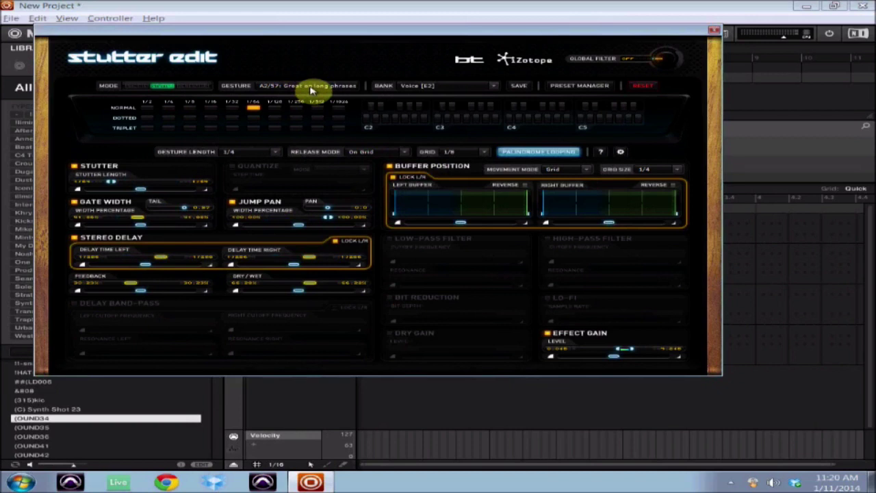
scroll(312, 89, "down", 1)
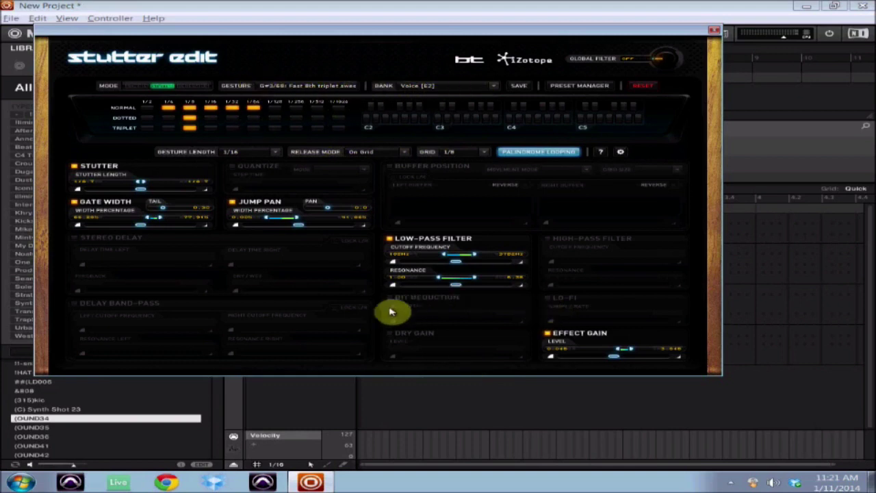
Enable Dry Gain with a raised level, then close the Stutter Edit window.
left_click(389, 333)
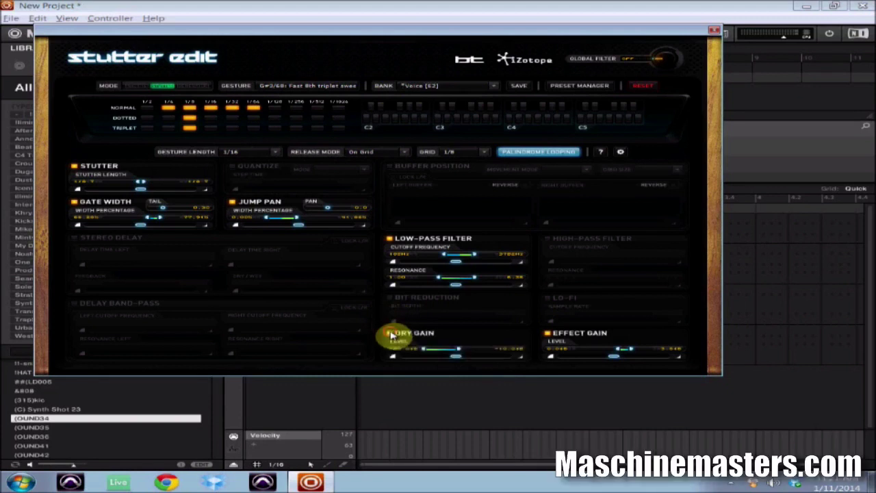
mouse_move(460, 352)
left_mouse_down()
mouse_move(468, 351)
mouse_move(420, 356)
mouse_move(469, 351)
left_mouse_up()
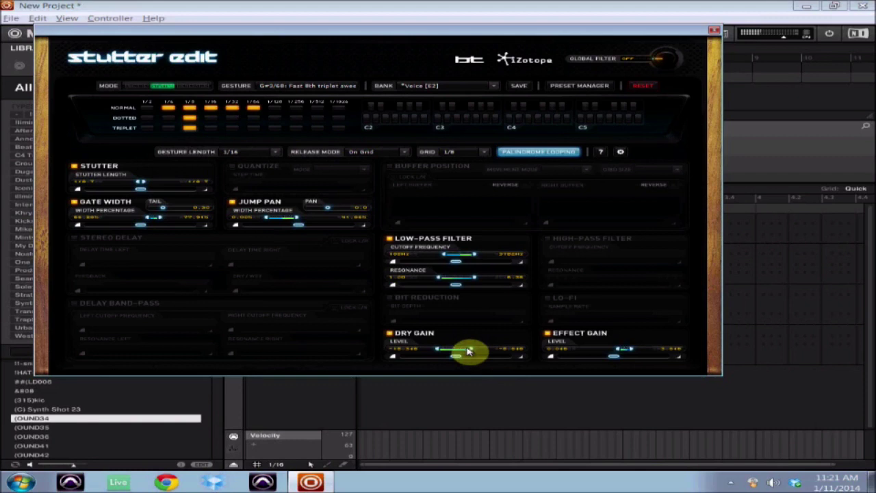
left_click(714, 33)
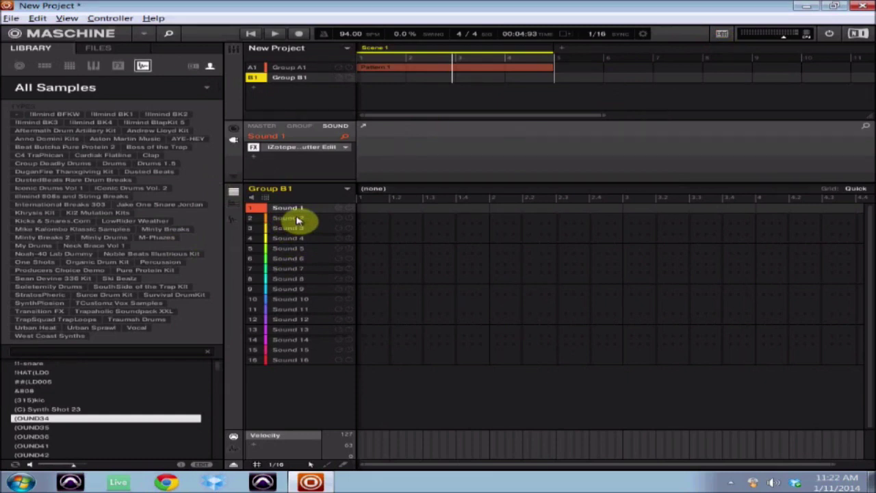
Record Sound 1 stutter notes into Group B1's Pattern 1, shift them earlier and lengthen one to close the gap.
key("ctrl+r")
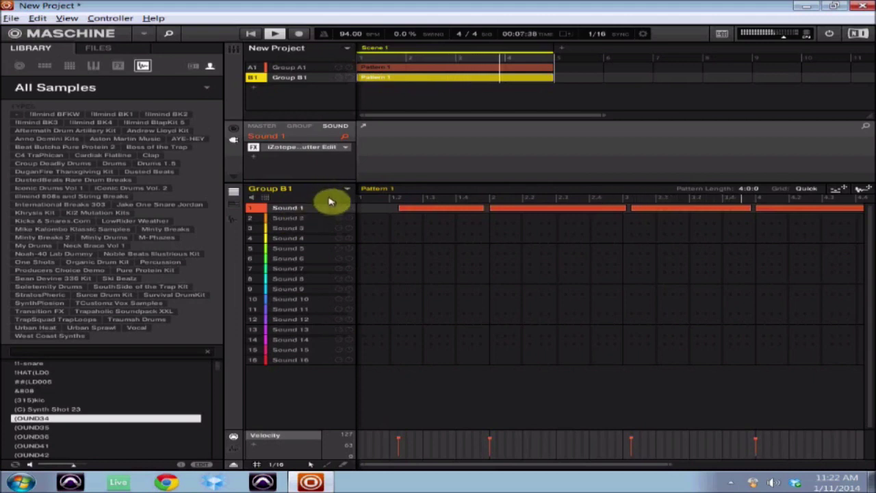
mouse_move(454, 208)
left_mouse_down()
mouse_move(411, 209)
mouse_move(486, 207)
left_mouse_up()
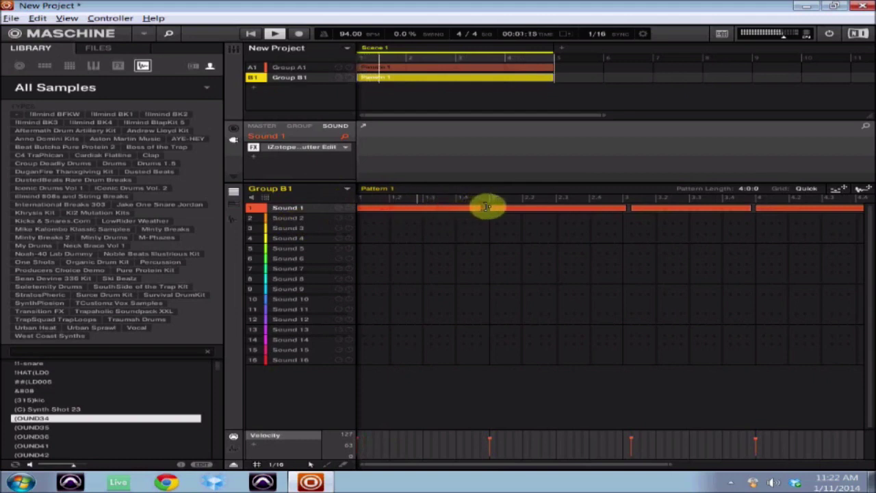
left_click_drag(702, 207, 689, 210)
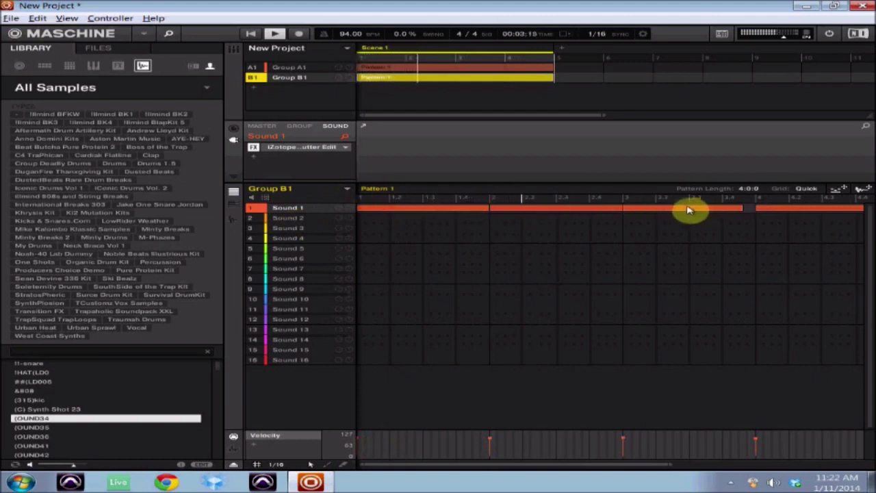
left_click_drag(744, 208, 756, 208)
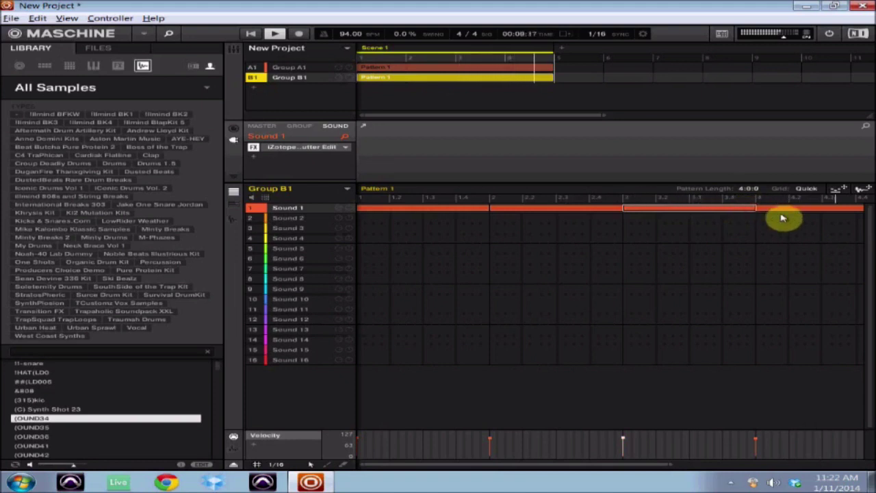
key("space")
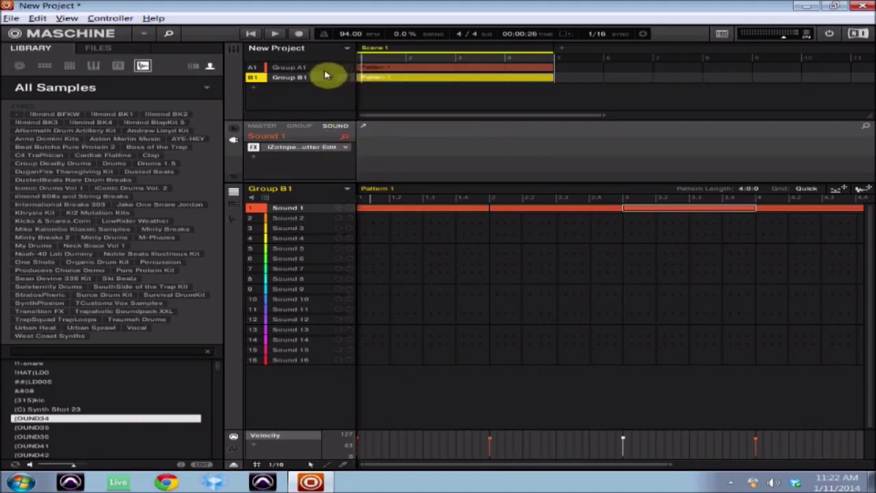
Reopen Stutter Edit on Group B1's Sound 1 and turn on the Global Filter with a cutoff set.
left_click(301, 68)
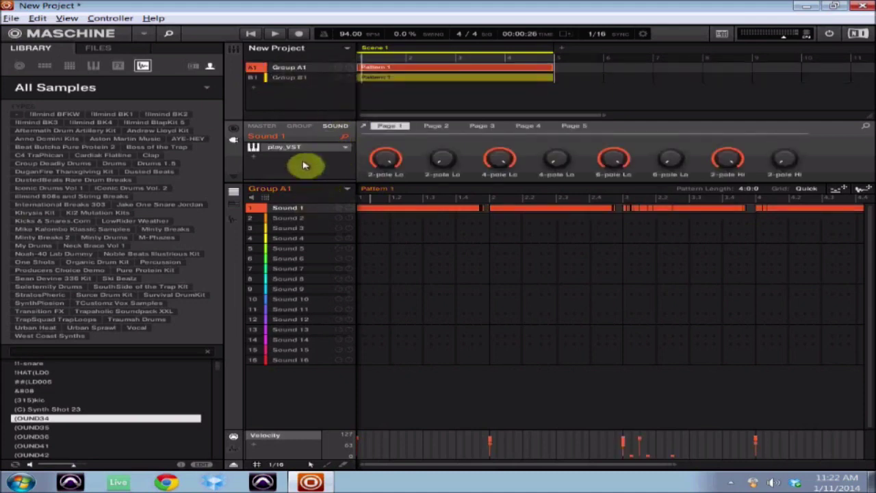
left_click(291, 81)
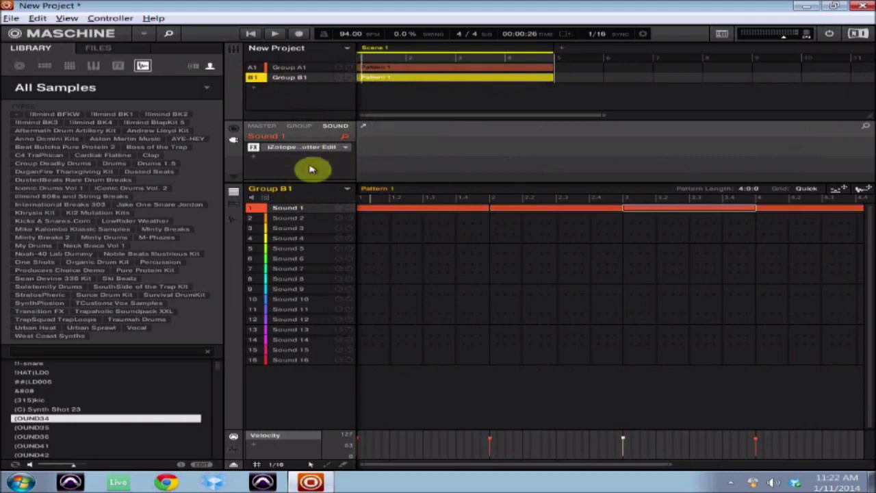
left_click(310, 154)
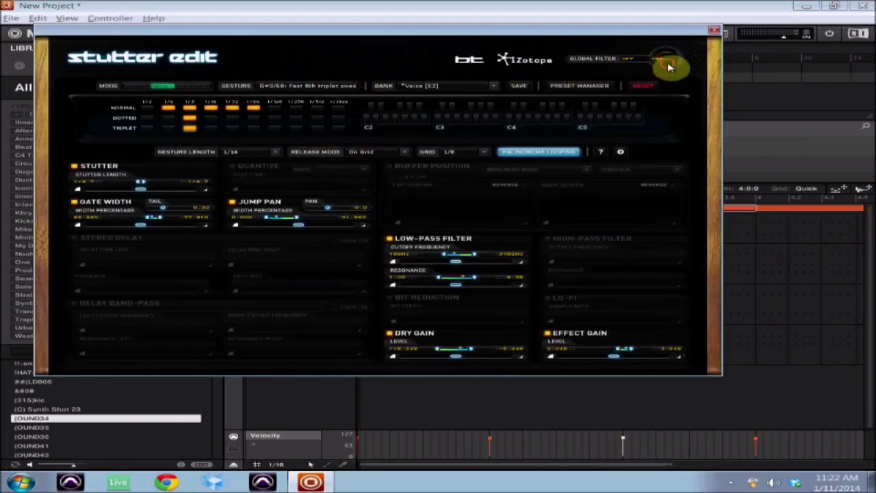
left_click_drag(664, 64, 675, 79)
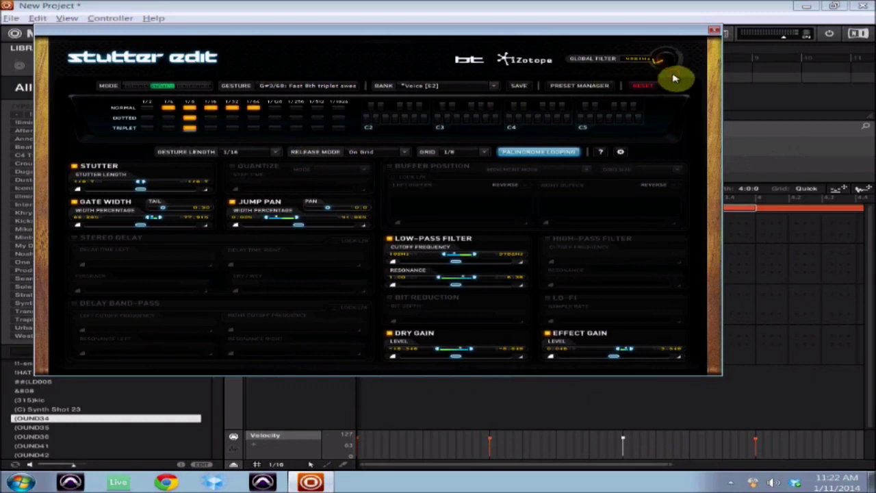
left_click(716, 34)
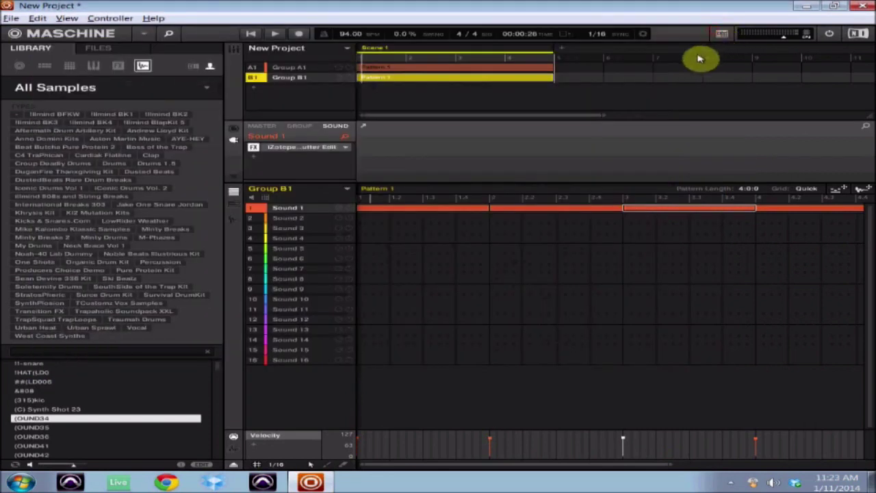